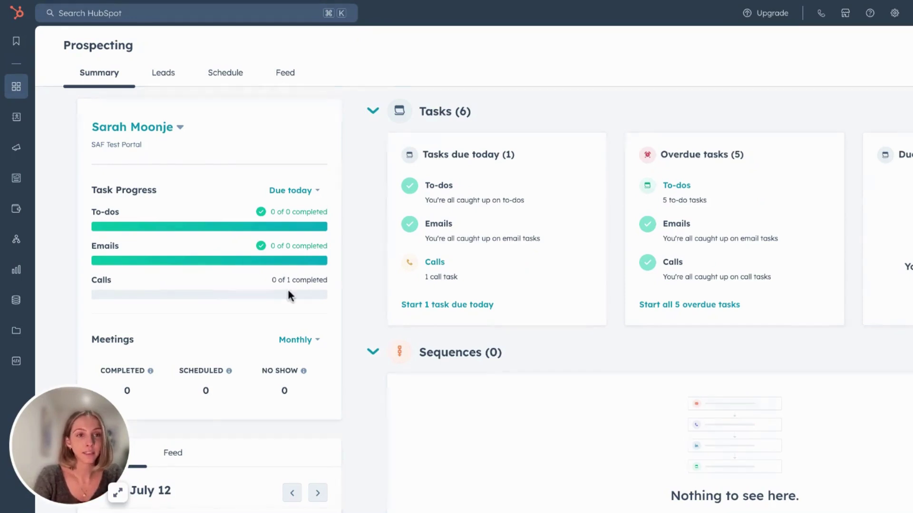
Scroll through the Prospecting Summary page and return to the top.
scroll(287, 289, "down", 1)
scroll(299, 266, "down", 1)
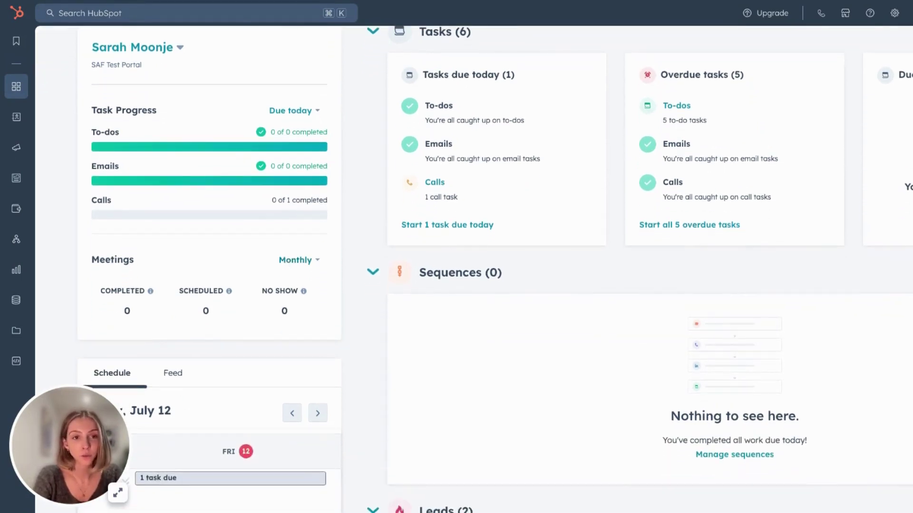
scroll(305, 261, "down", 3)
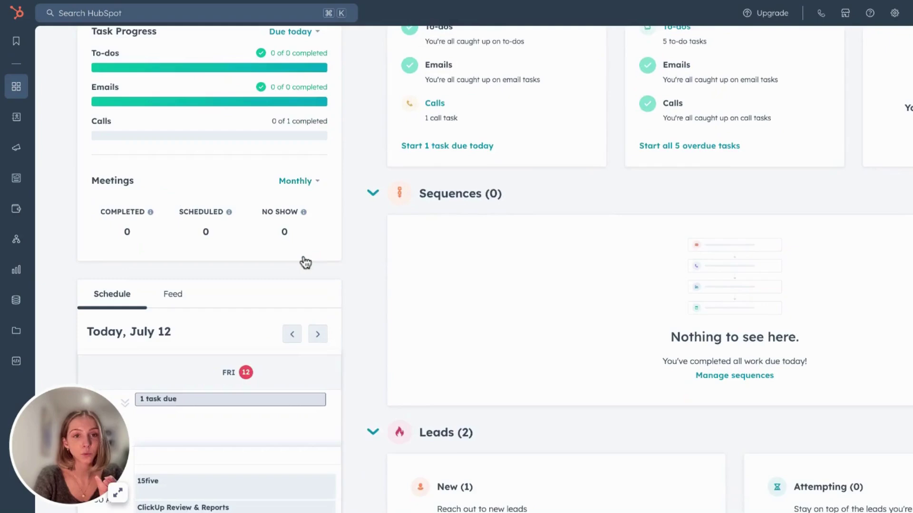
scroll(304, 261, "up", 4)
scroll(393, 375, "down", 6)
scroll(394, 371, "down", 4)
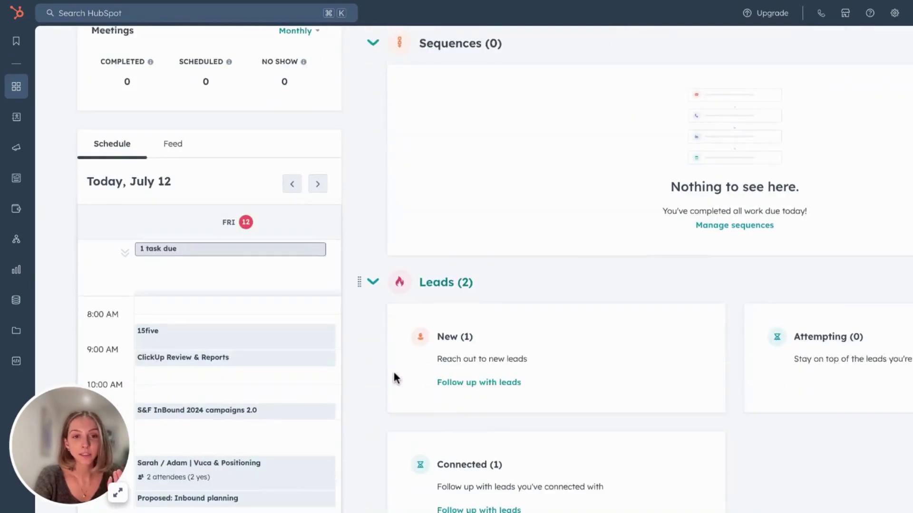
scroll(524, 306, "up", 3)
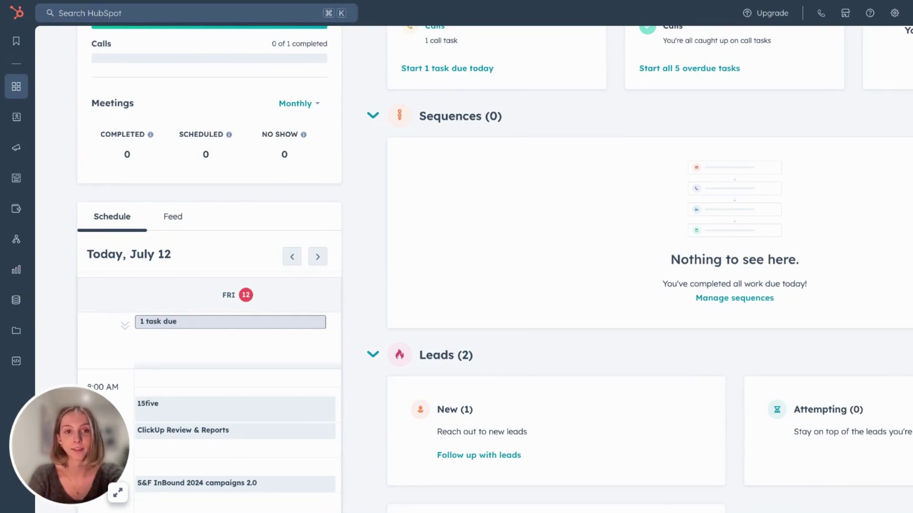
scroll(260, 71, "up", 6)
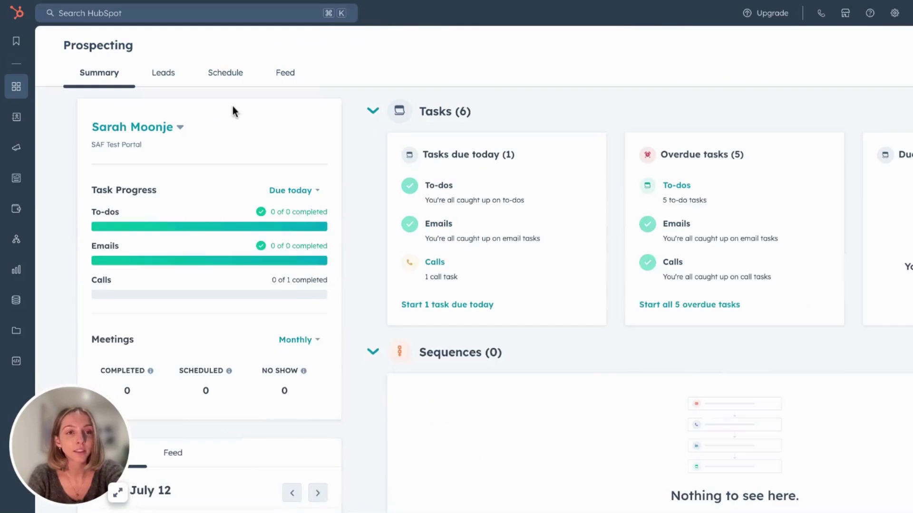
left_click(155, 76)
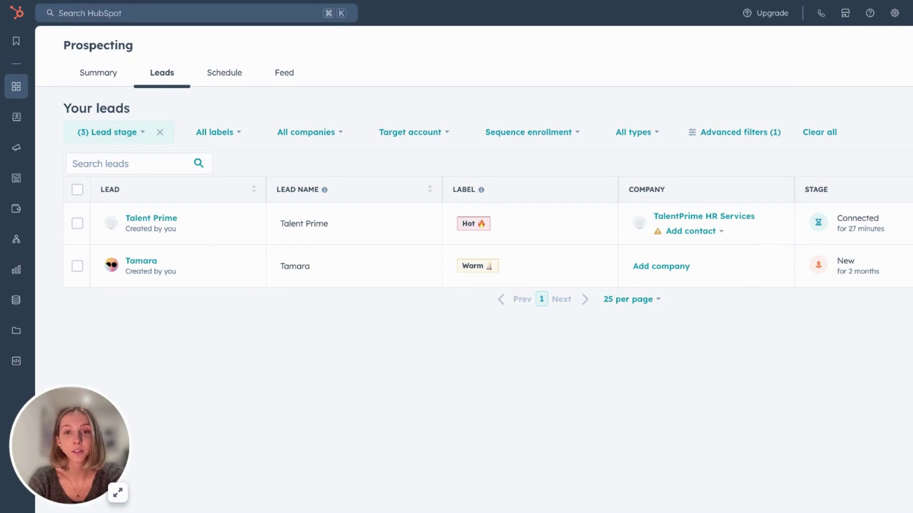
left_click(856, 107)
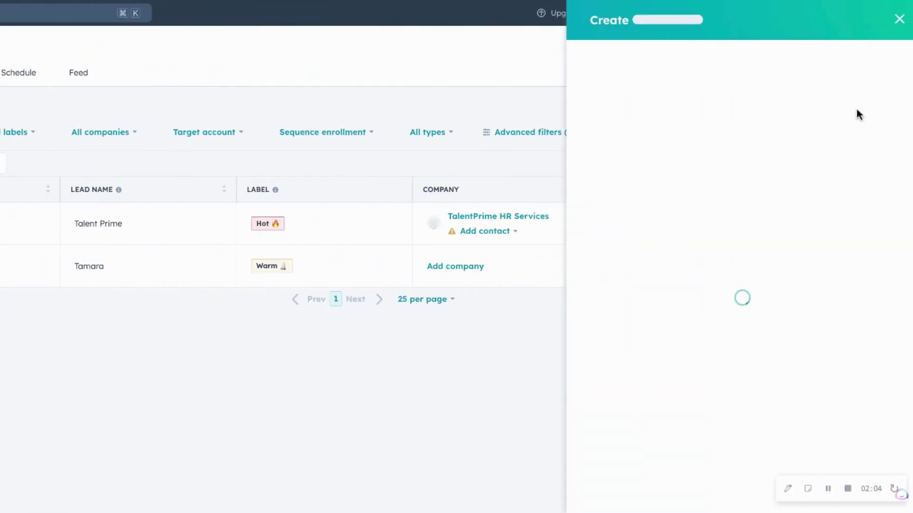
left_click(855, 110)
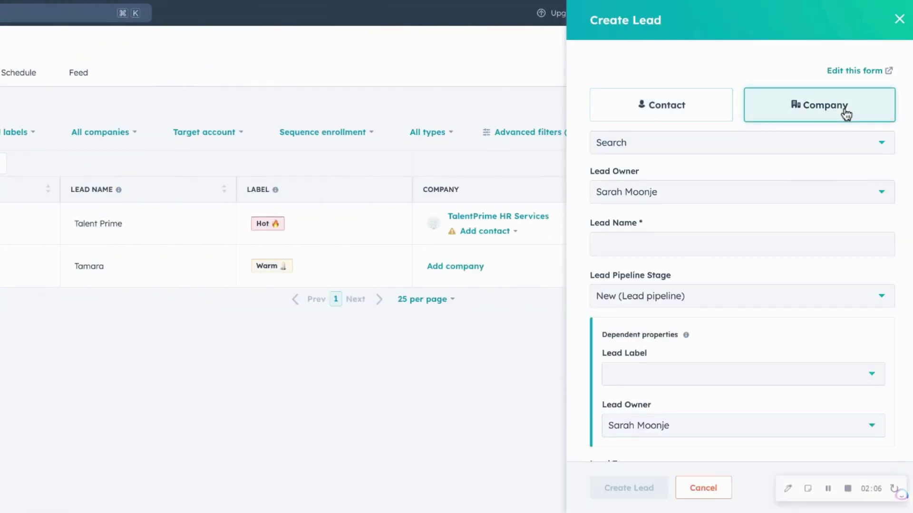
left_click(712, 486)
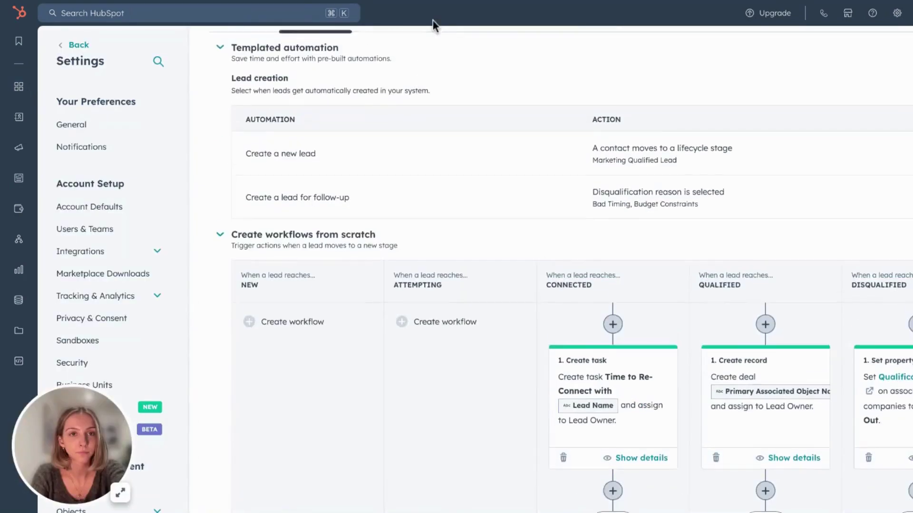
Review the lead pipeline stages New, Attempting, Connected, Qualified and Disqualified in the pipeline configuration.
left_click(236, 117)
left_click(237, 81)
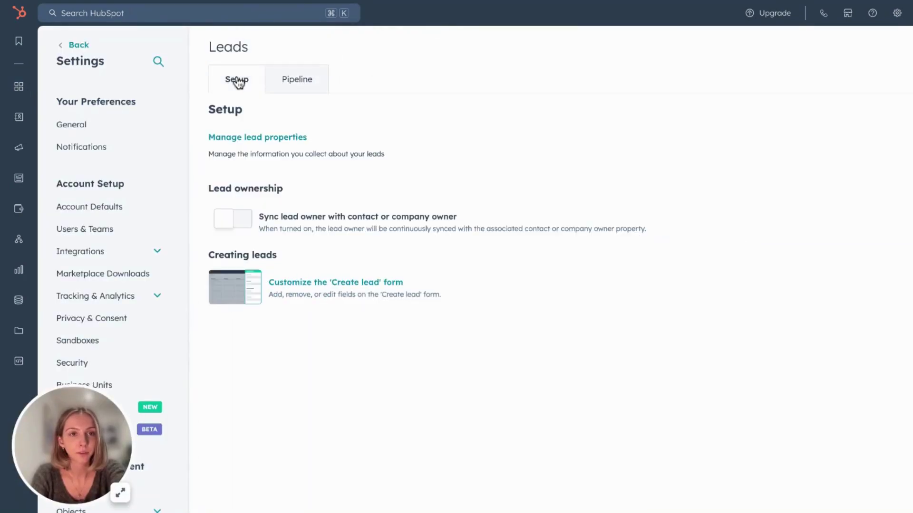
left_click(307, 82)
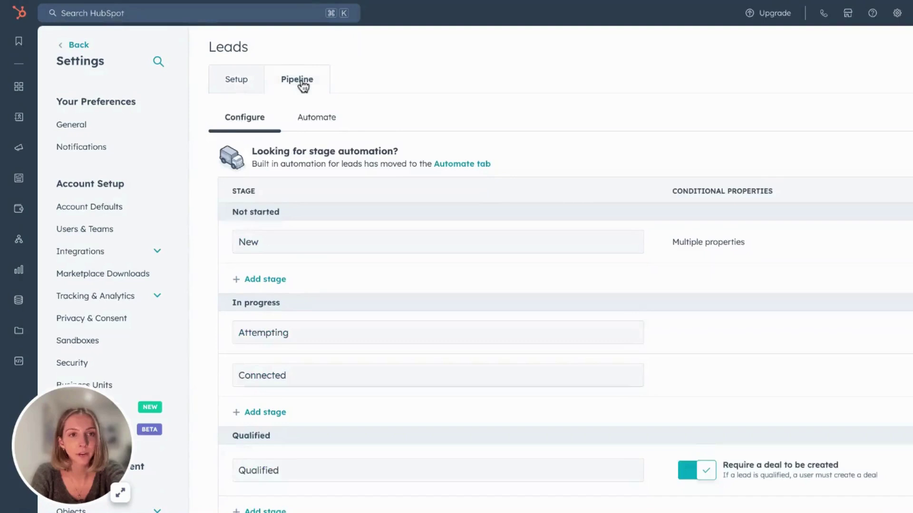
scroll(348, 222, "down", 1)
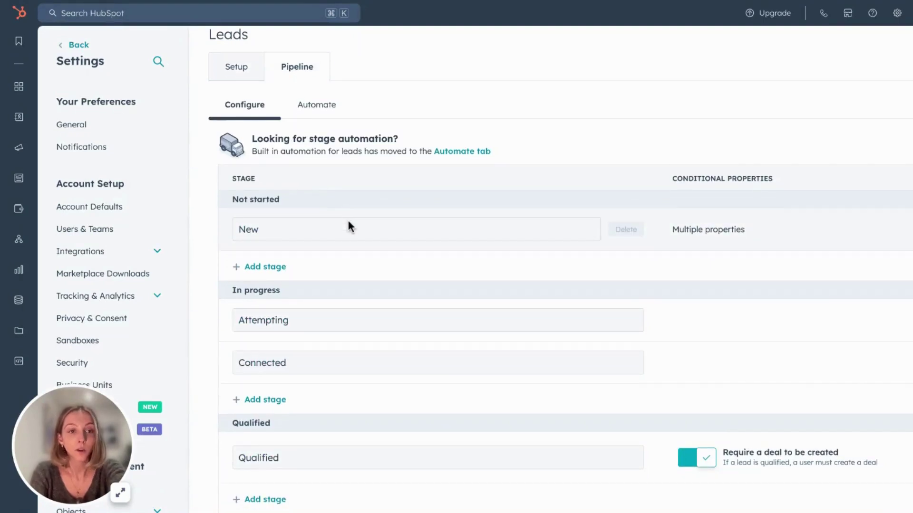
scroll(560, 269, "down", 3)
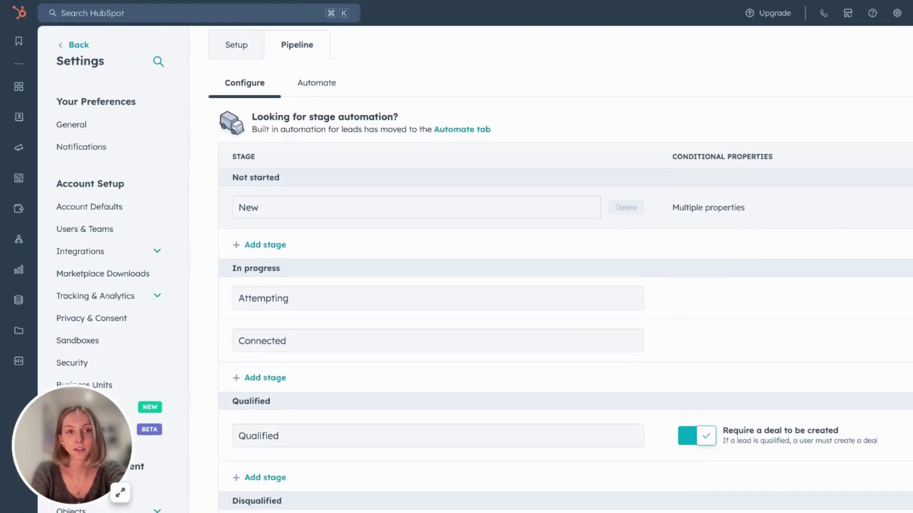
scroll(560, 223, "down", 1)
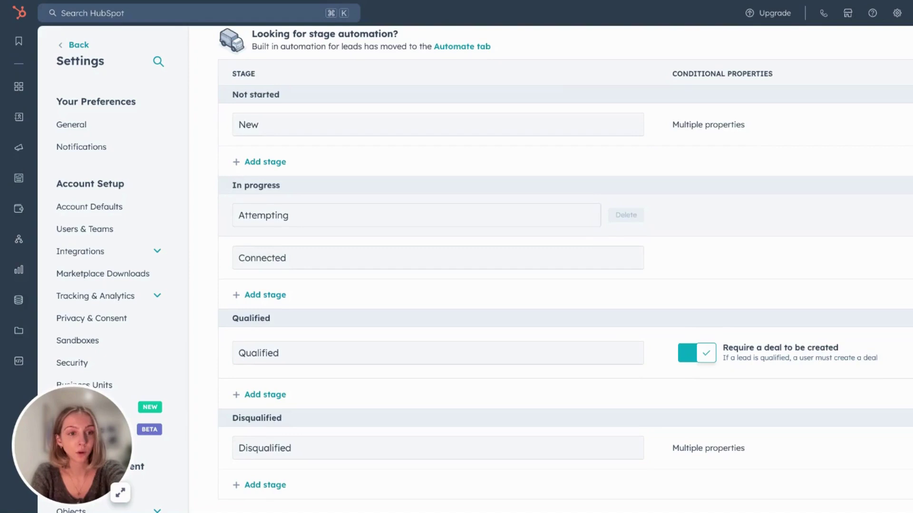
scroll(560, 218, "down", 1)
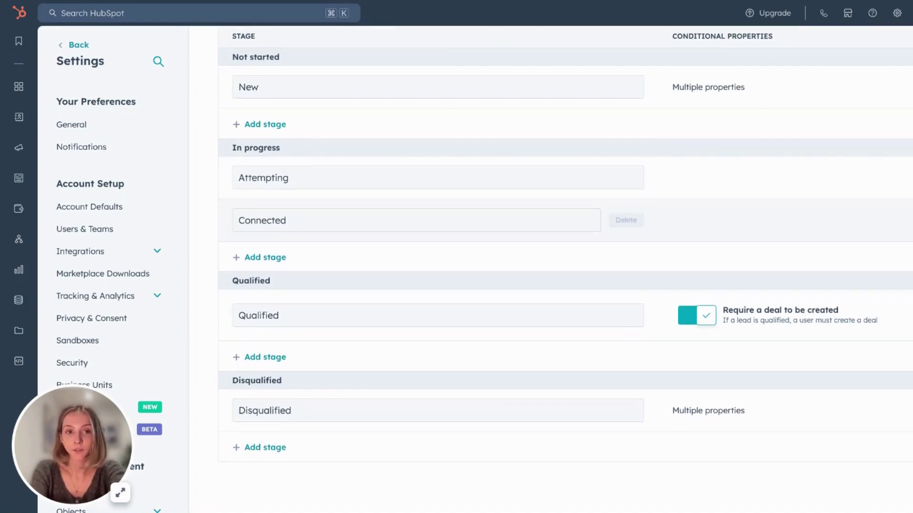
scroll(561, 220, "up", 3)
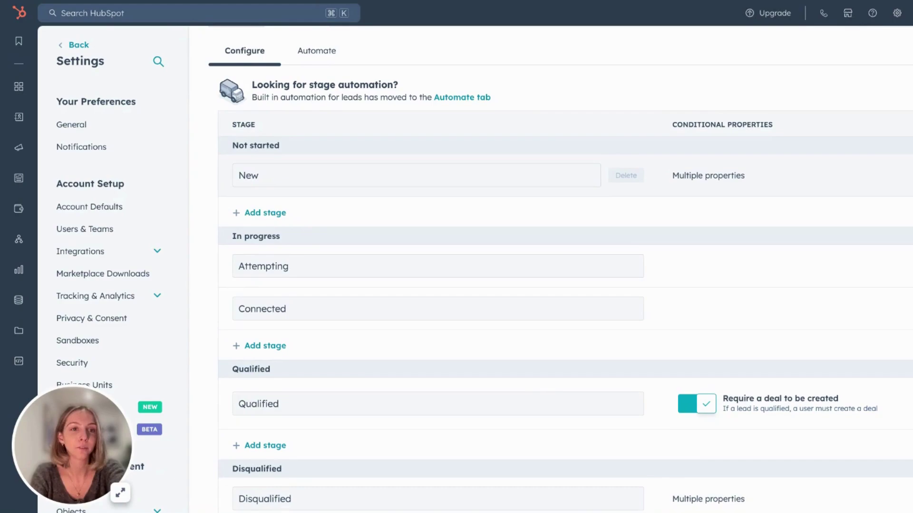
left_click(708, 176)
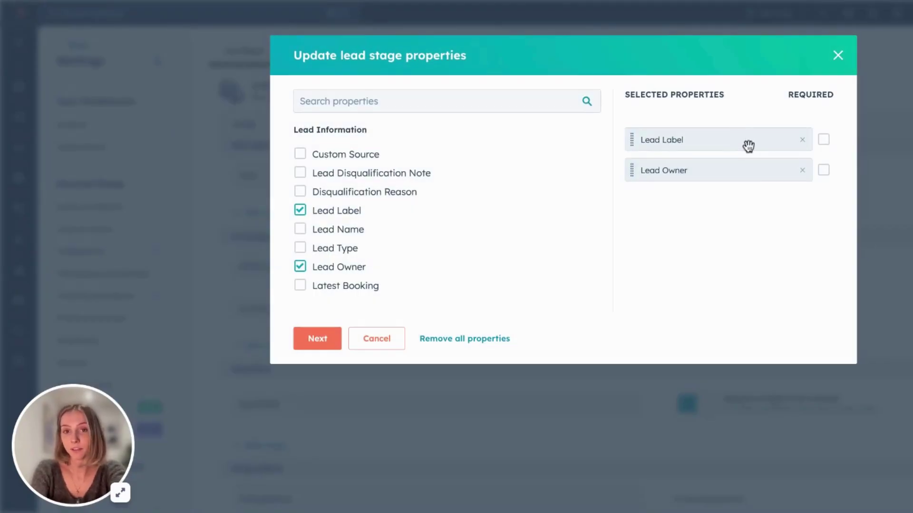
left_click(824, 139)
left_click(824, 169)
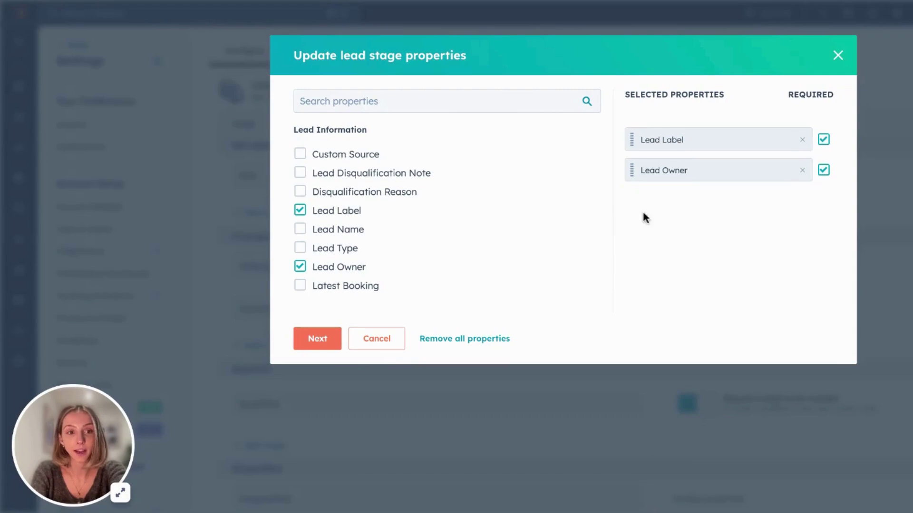
left_click(371, 347)
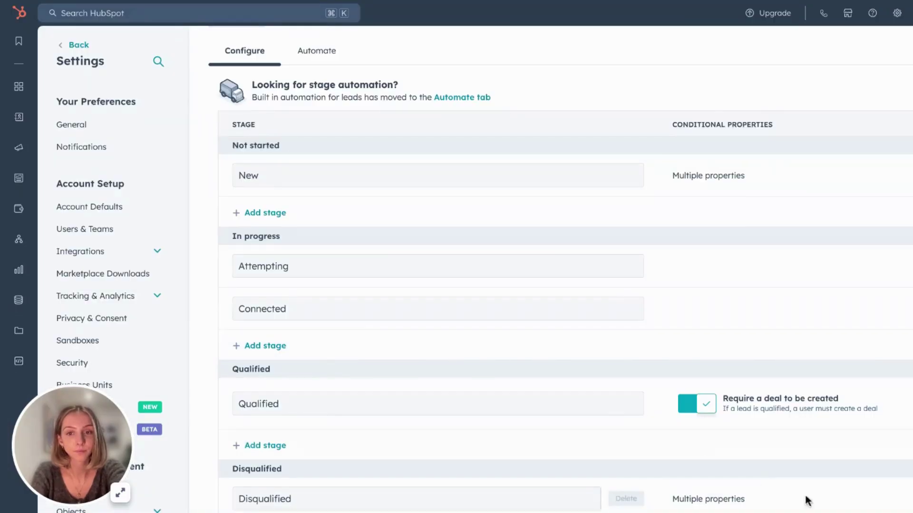
scroll(908, 380, "down", 2)
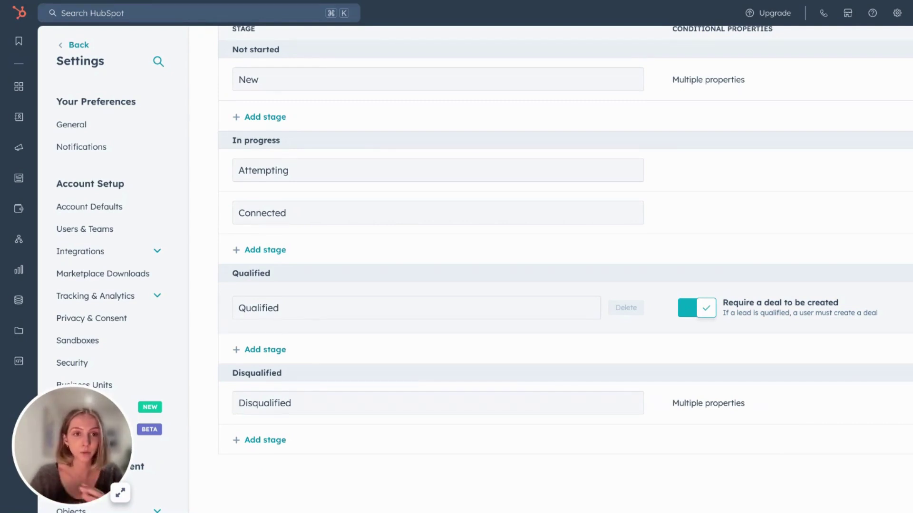
Show the lead pipeline automations and scroll to the lead-creation settings.
scroll(618, 328, "up", 4)
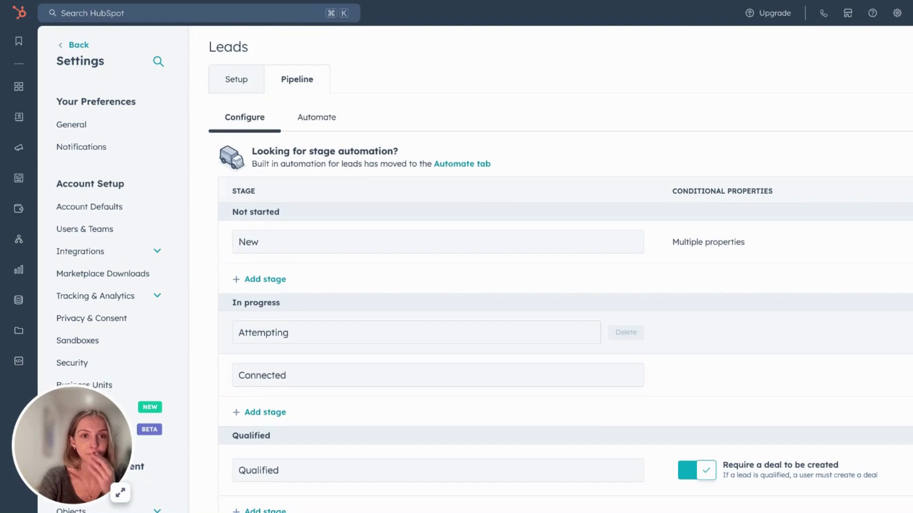
left_click(309, 122)
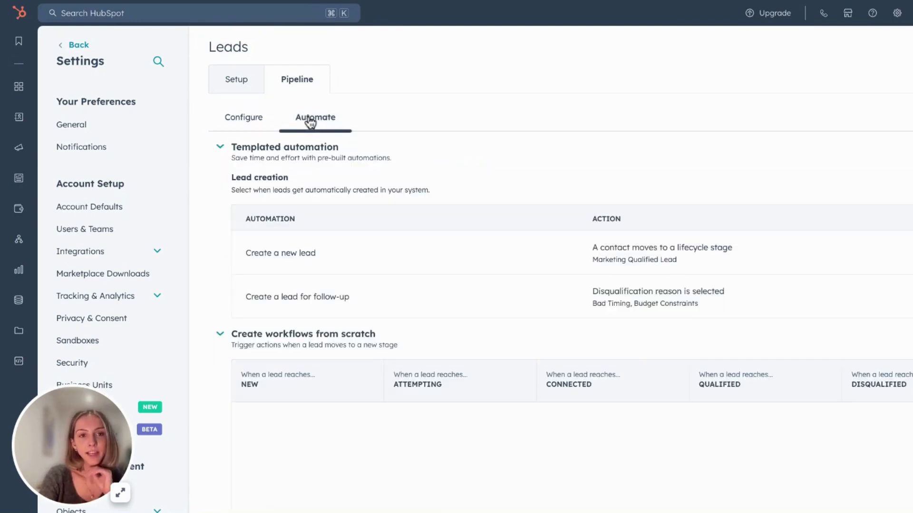
scroll(310, 142, "down", 1)
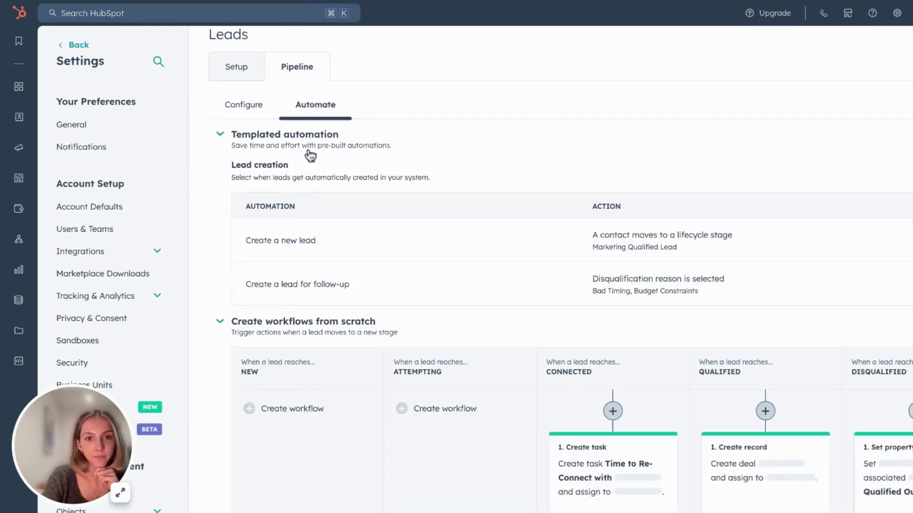
scroll(280, 167, "down", 1)
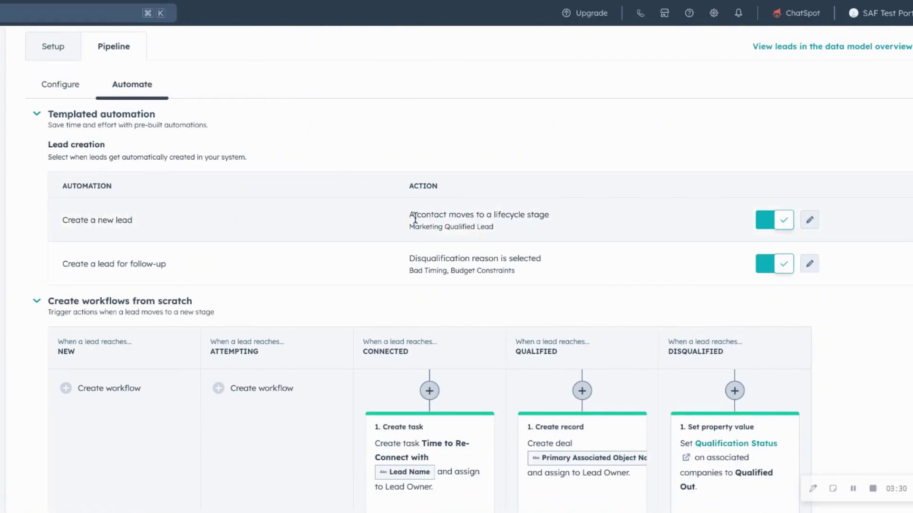
Trial-add Lead and Opportunity as lead-creation trigger stages, then remove them again.
left_click(809, 220)
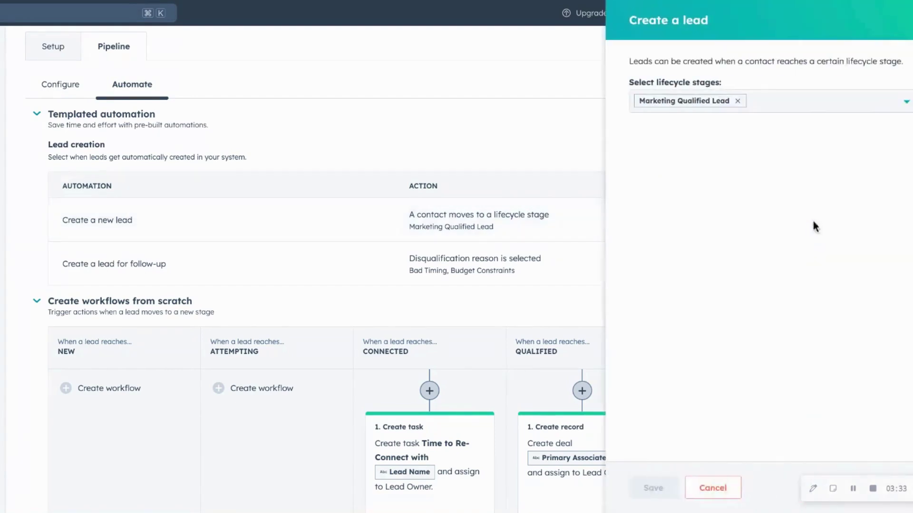
left_click(779, 109)
scroll(703, 156, "down", 1)
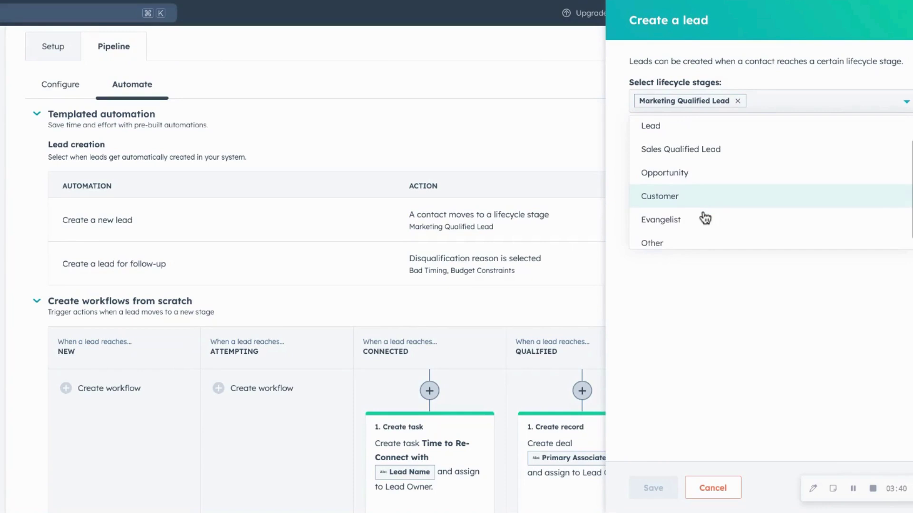
scroll(648, 216, "up", 1)
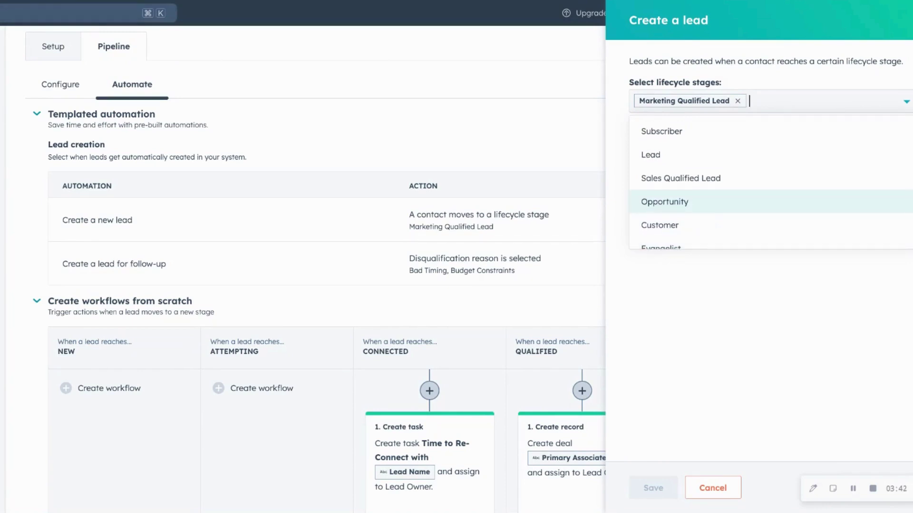
left_click(704, 158)
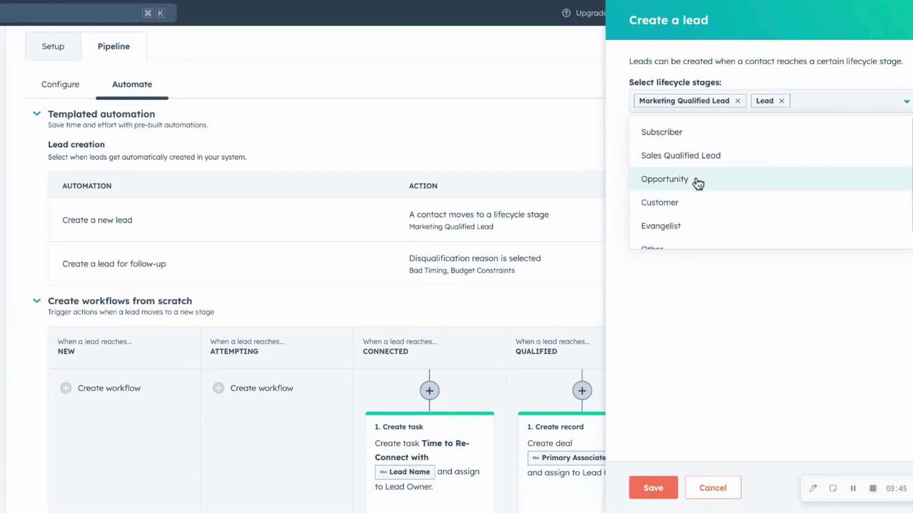
left_click(697, 184)
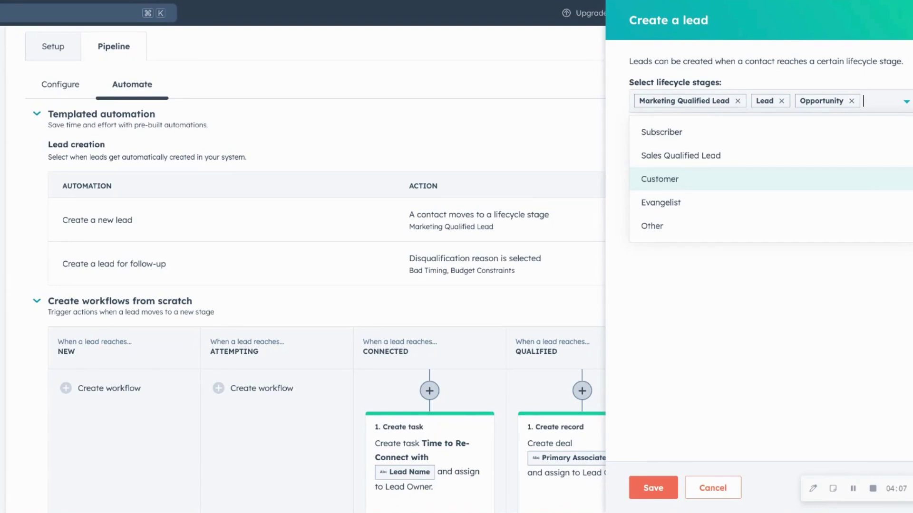
left_click(781, 101)
left_click(806, 101)
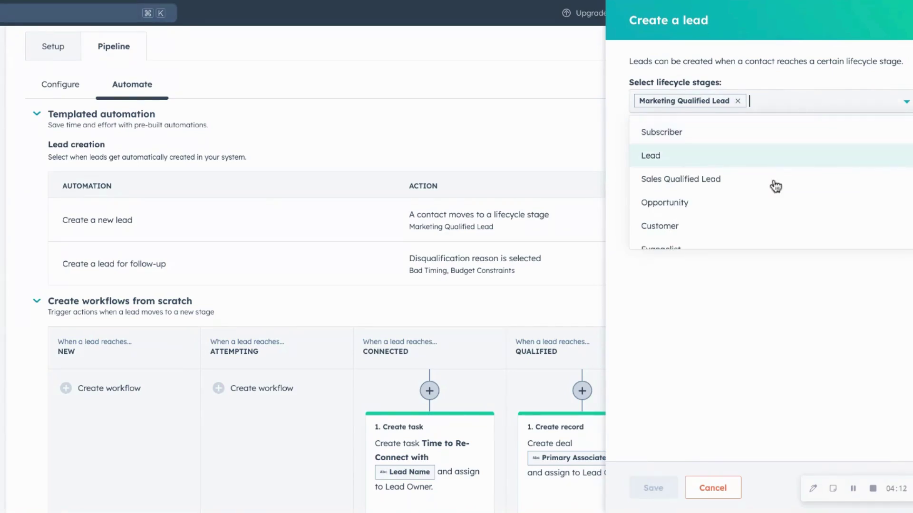
left_click(709, 488)
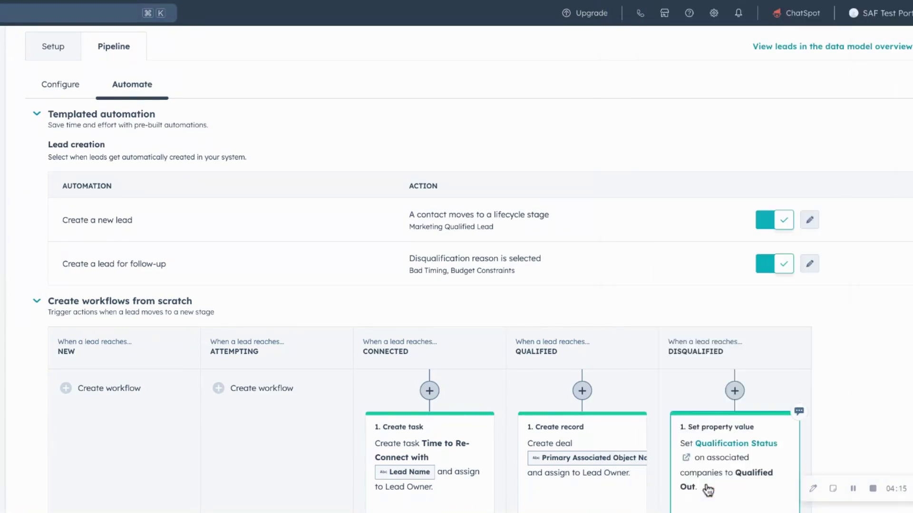
scroll(650, 220, "down", 1)
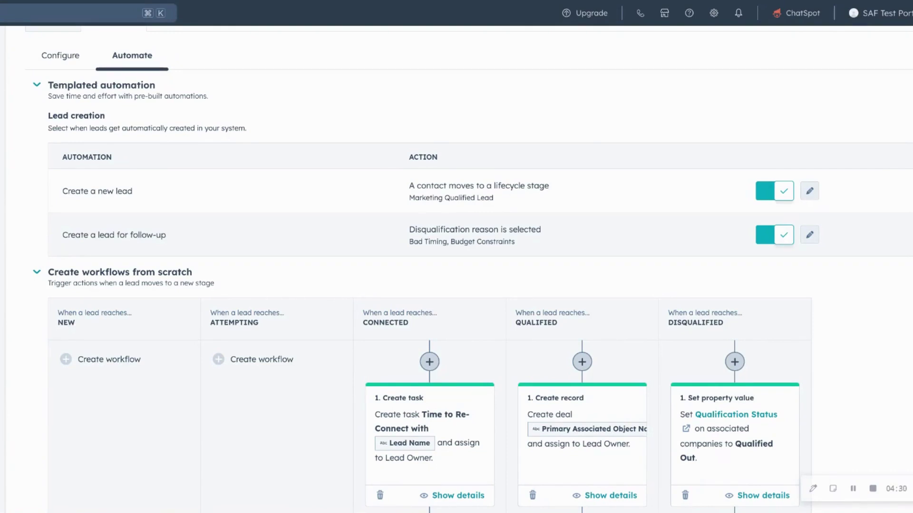
scroll(456, 266, "down", 3)
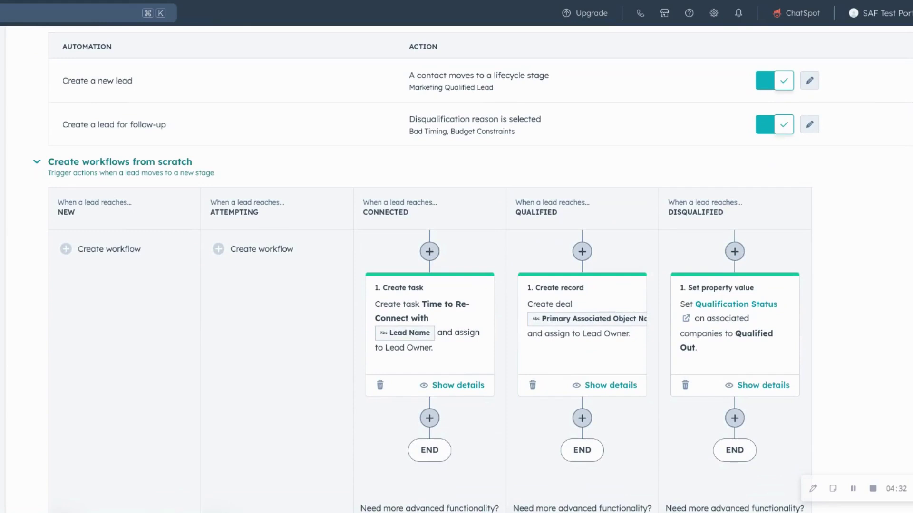
scroll(493, 218, "down", 1)
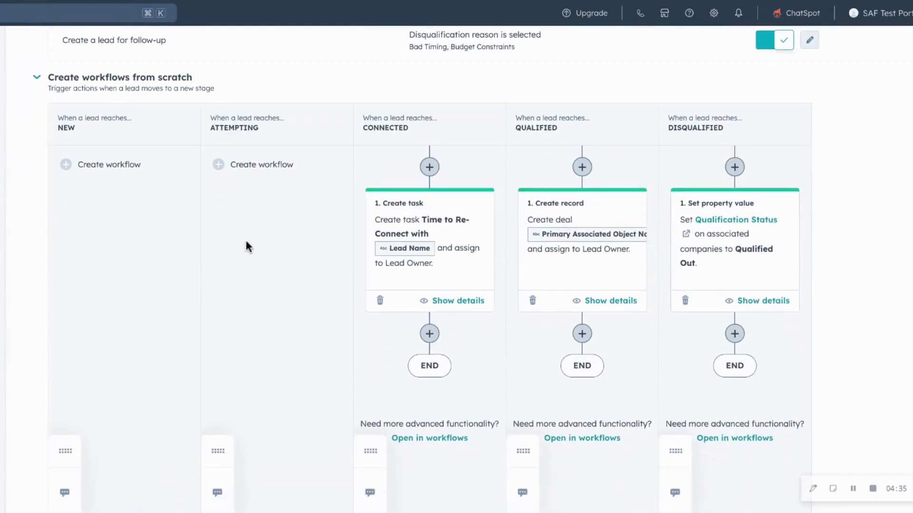
left_click(235, 166)
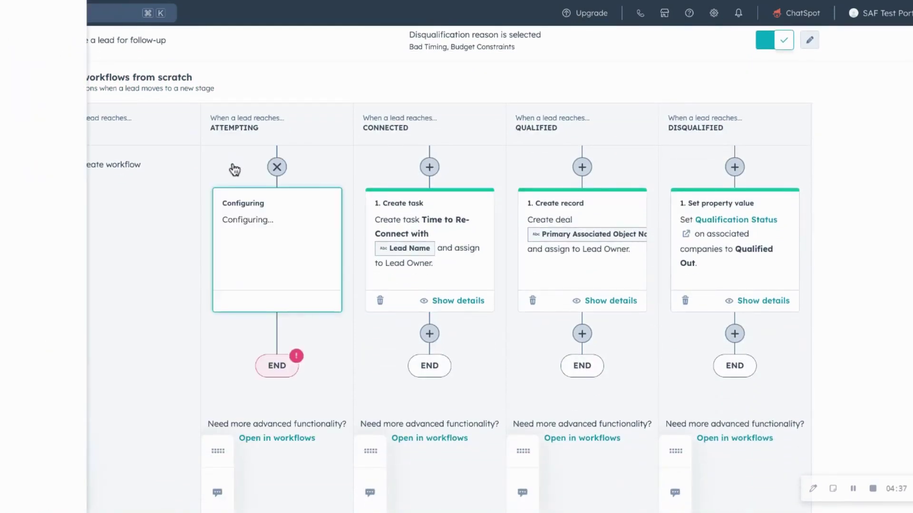
scroll(1, 140, "down", 1)
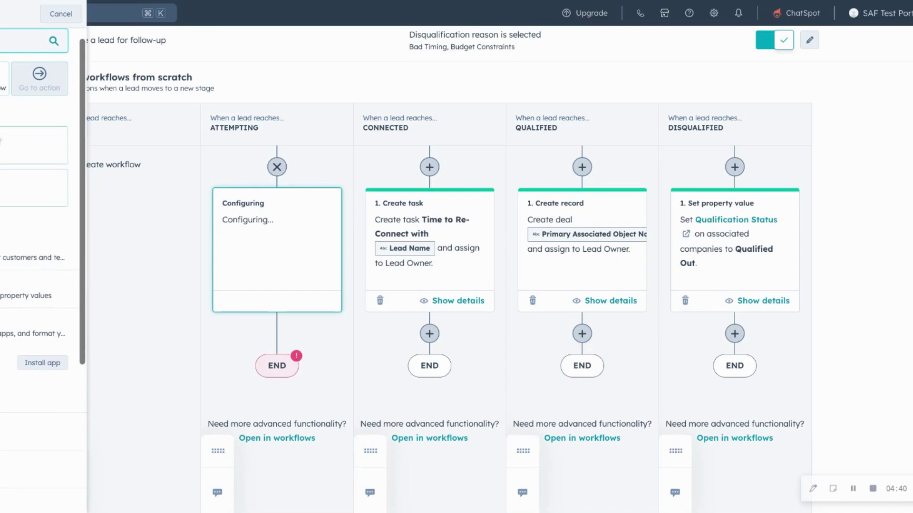
scroll(34, 199, "down", 5)
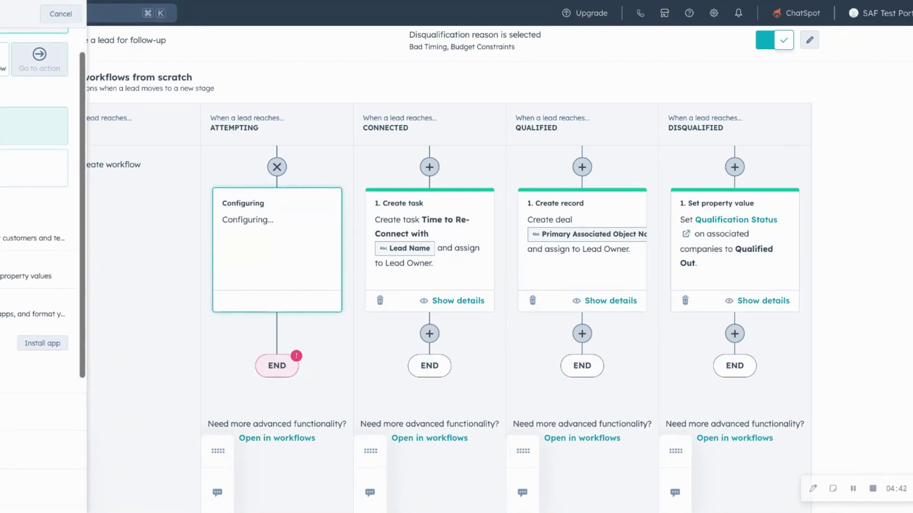
left_click(61, 14)
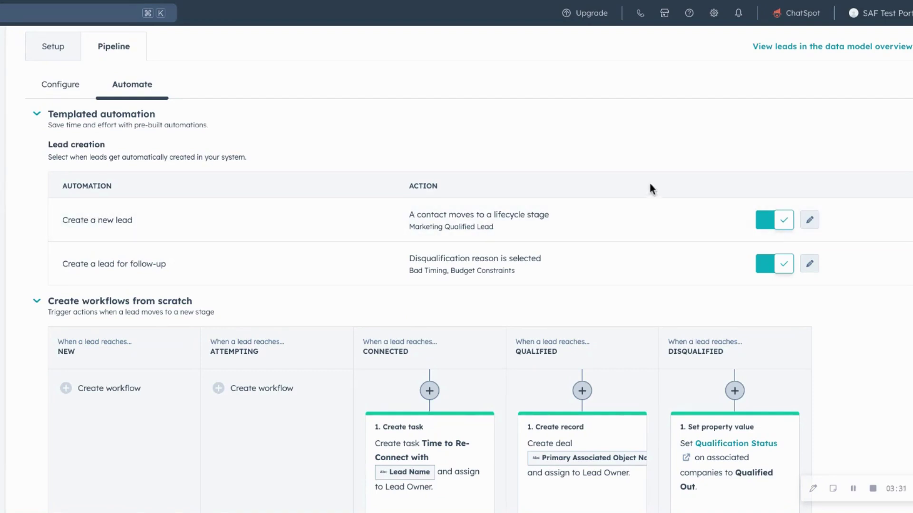
Add Lead and Opportunity as trigger lifecycle stages on the Create a new lead automation.
left_click(810, 221)
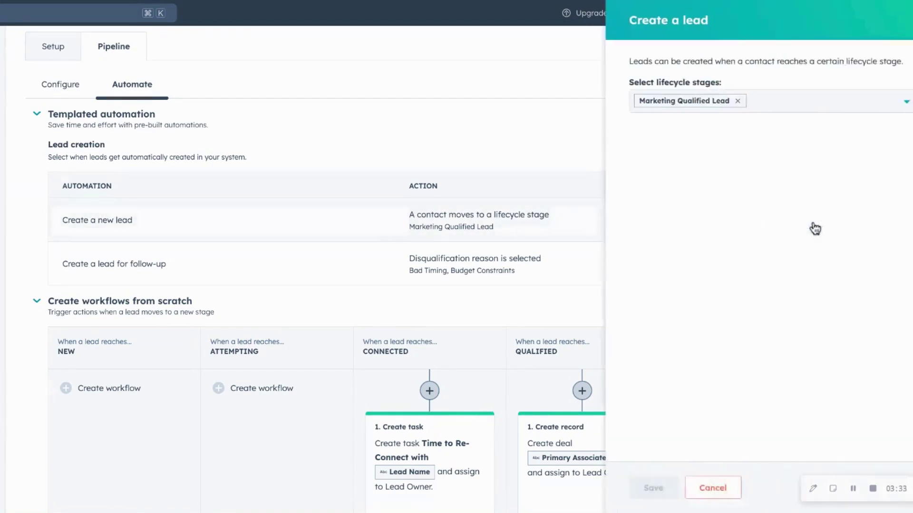
left_click(780, 110)
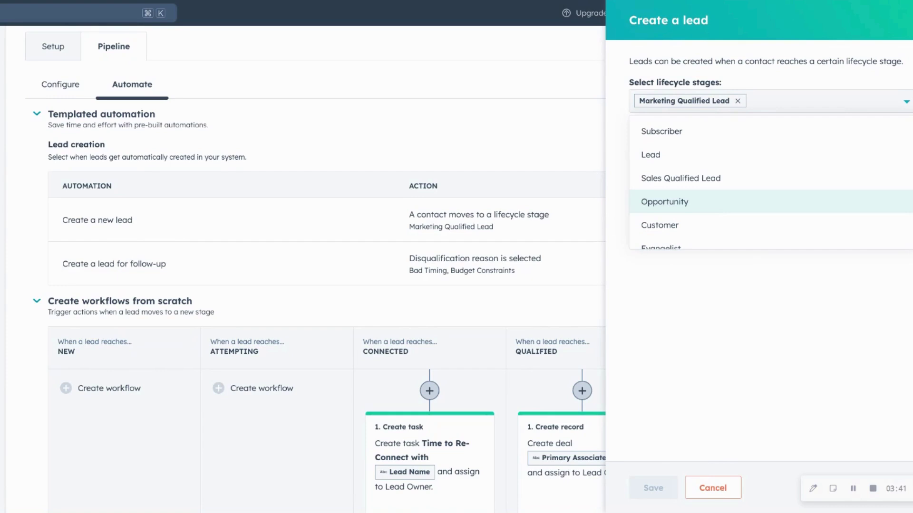
left_click(699, 158)
left_click(698, 180)
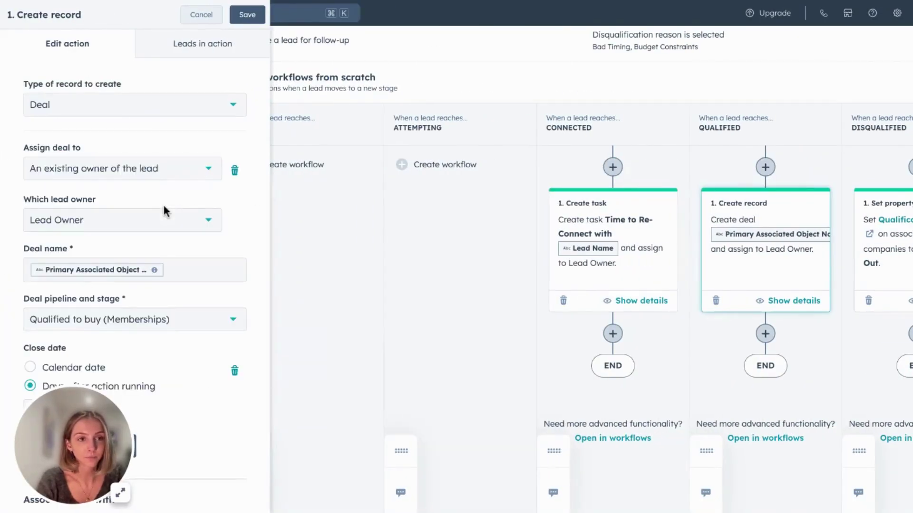
Check the lead properties available for the deal name, then close the editor without saving.
left_click(115, 275)
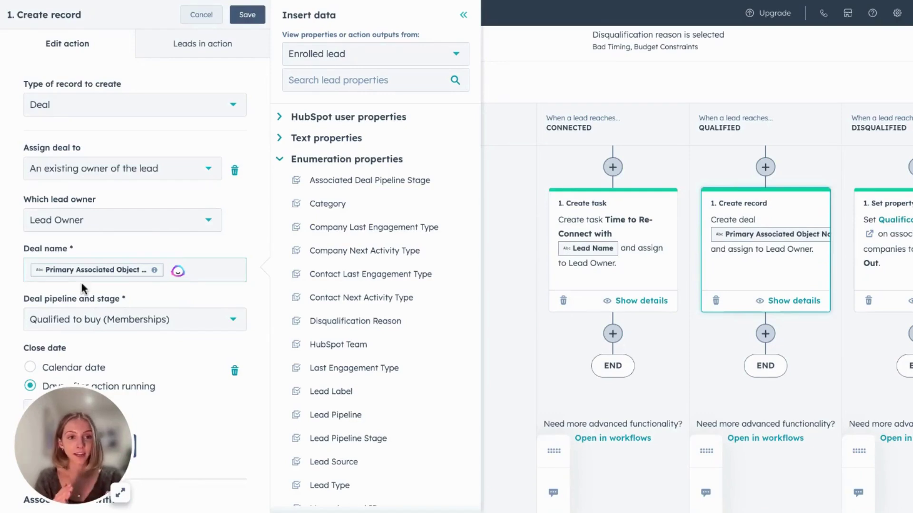
left_click(201, 16)
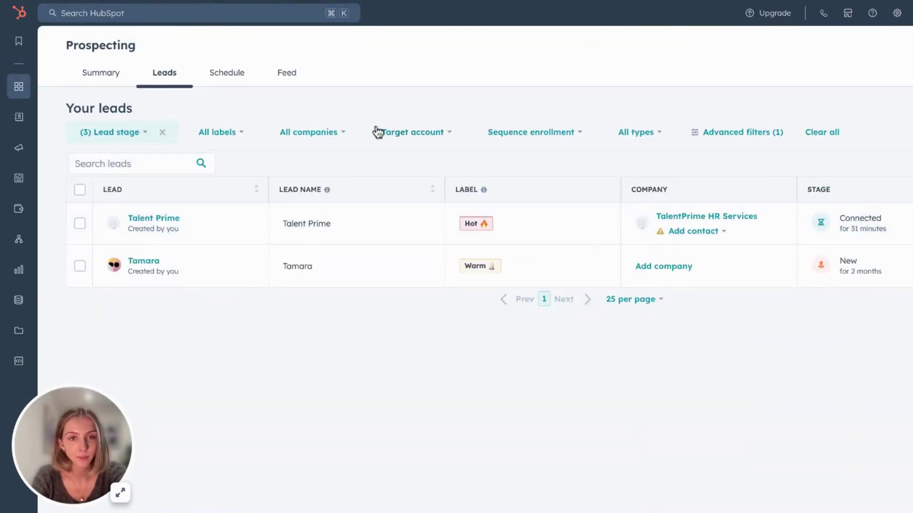
Filter the leads list to the New stage by unchecking Attempting and Connected.
left_click(524, 231)
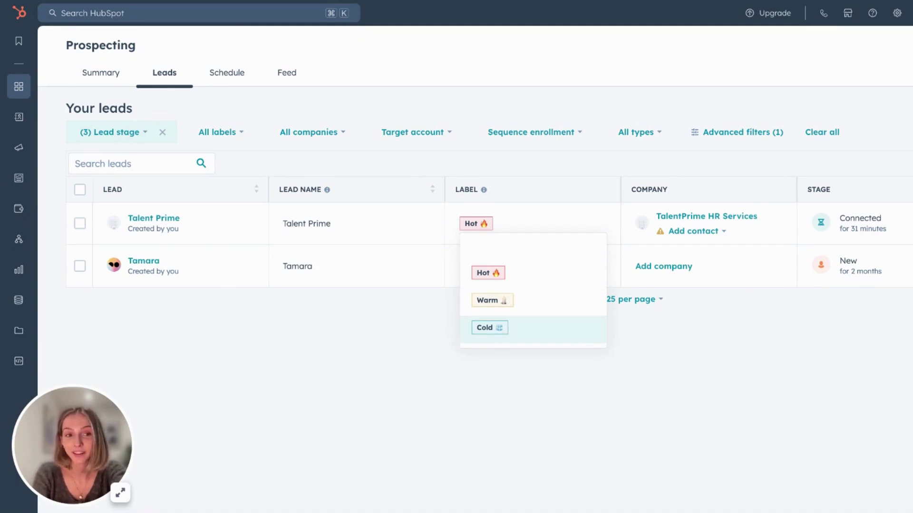
left_click(367, 342)
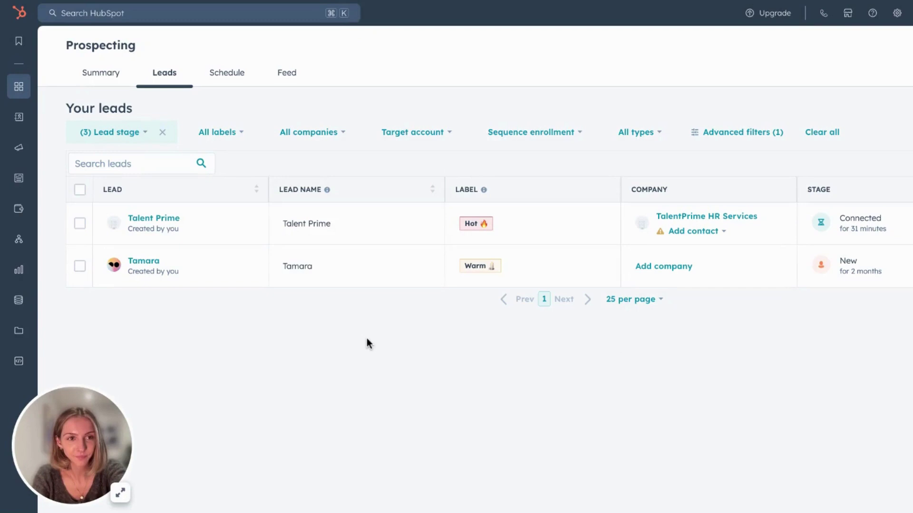
left_click(114, 138)
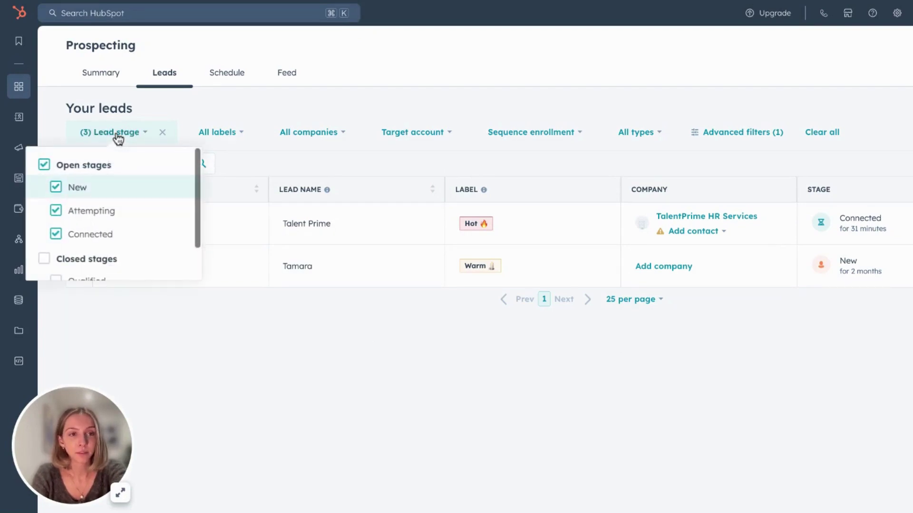
left_click(90, 210)
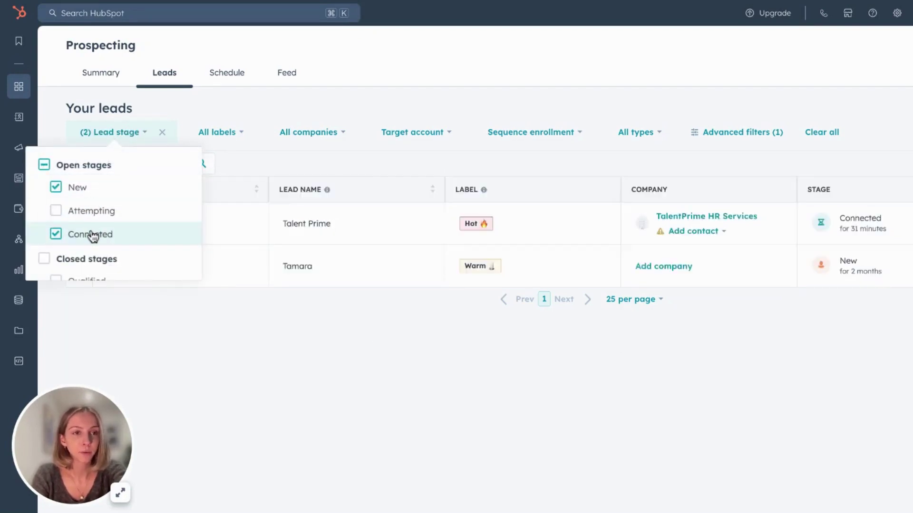
left_click(91, 235)
left_click(265, 113)
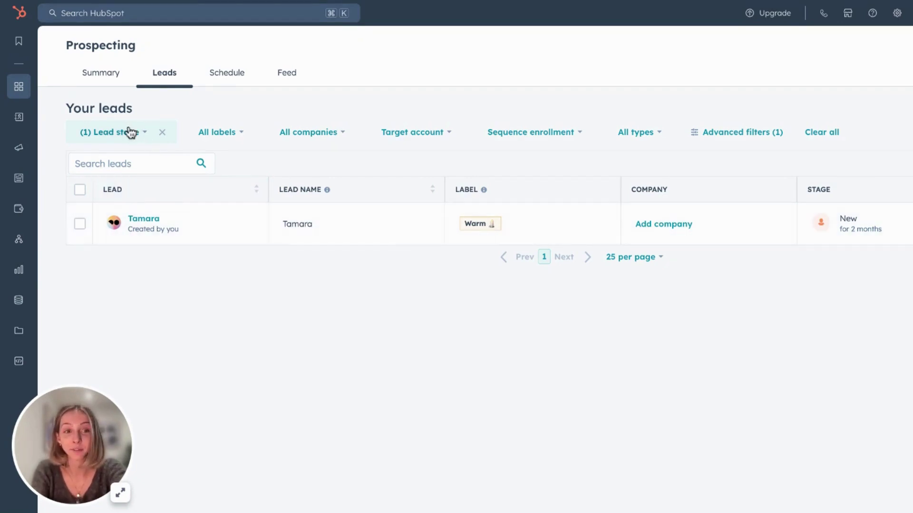
left_click(525, 135)
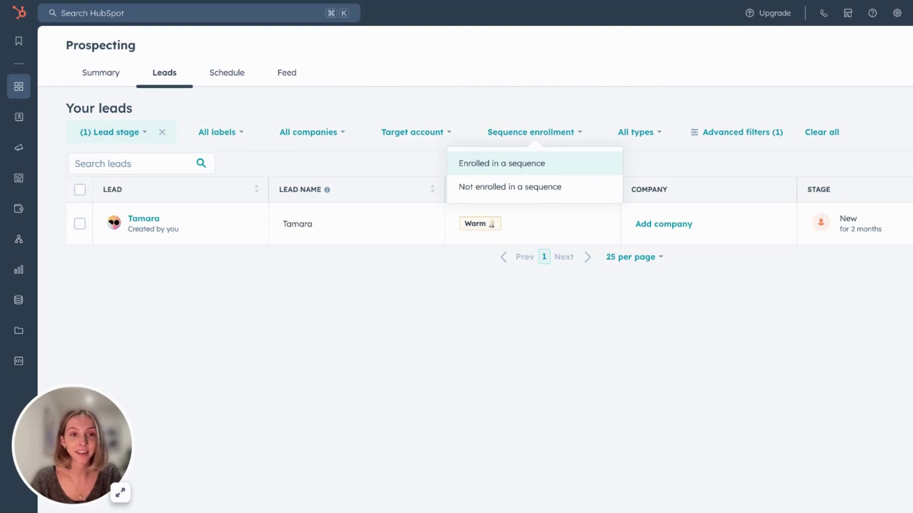
left_click(594, 295)
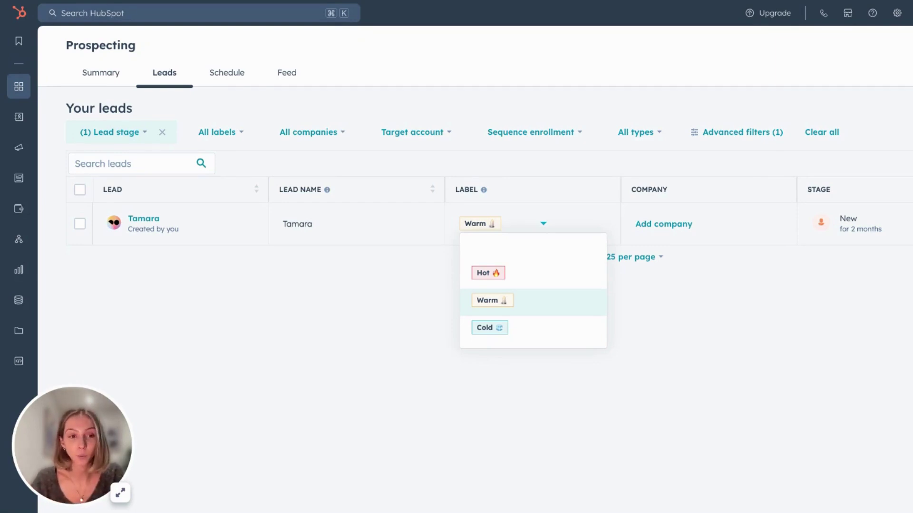
left_click(339, 325)
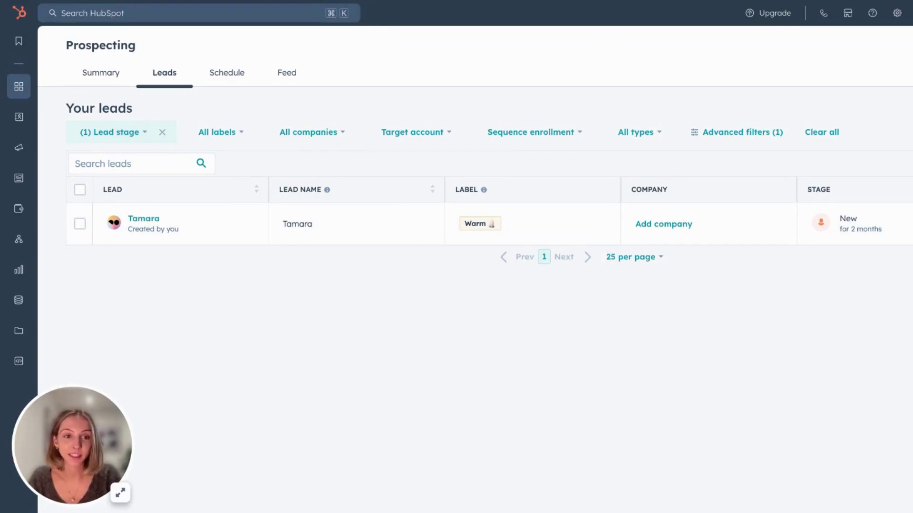